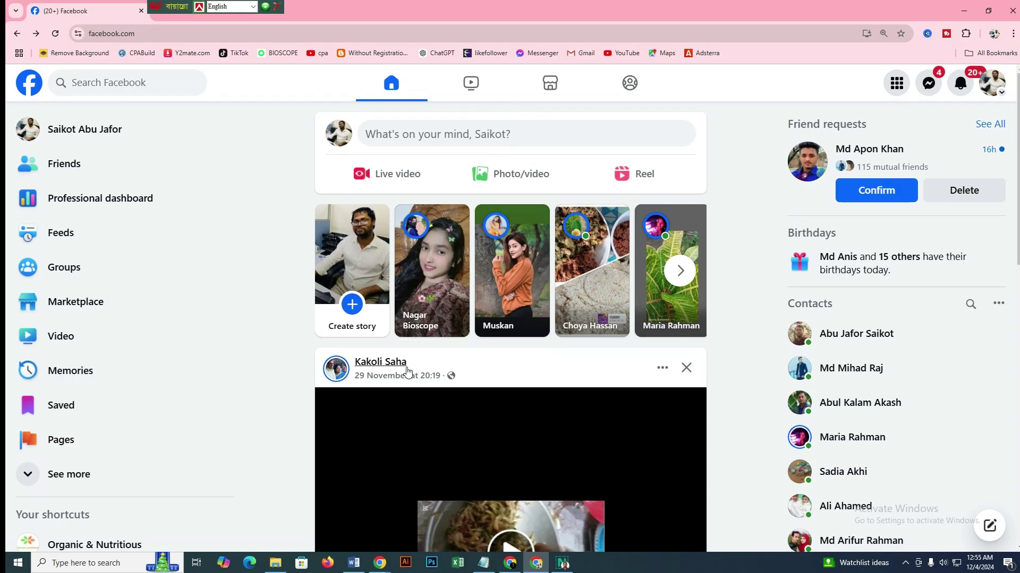
Start creating a new Page from the Facebook menu, then close the creation form
mouse_move(406, 371)
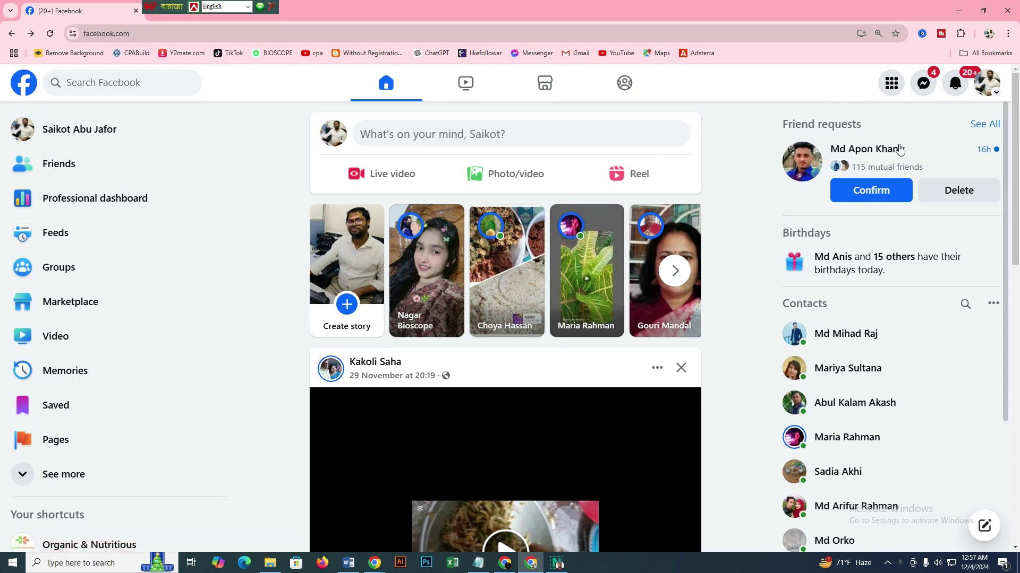
left_click(895, 86)
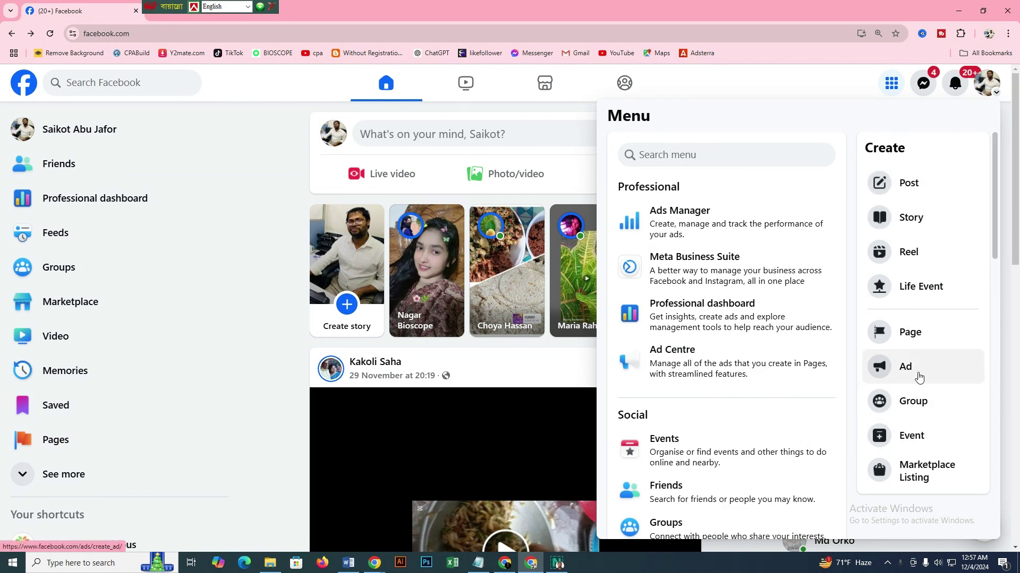
left_click(913, 338)
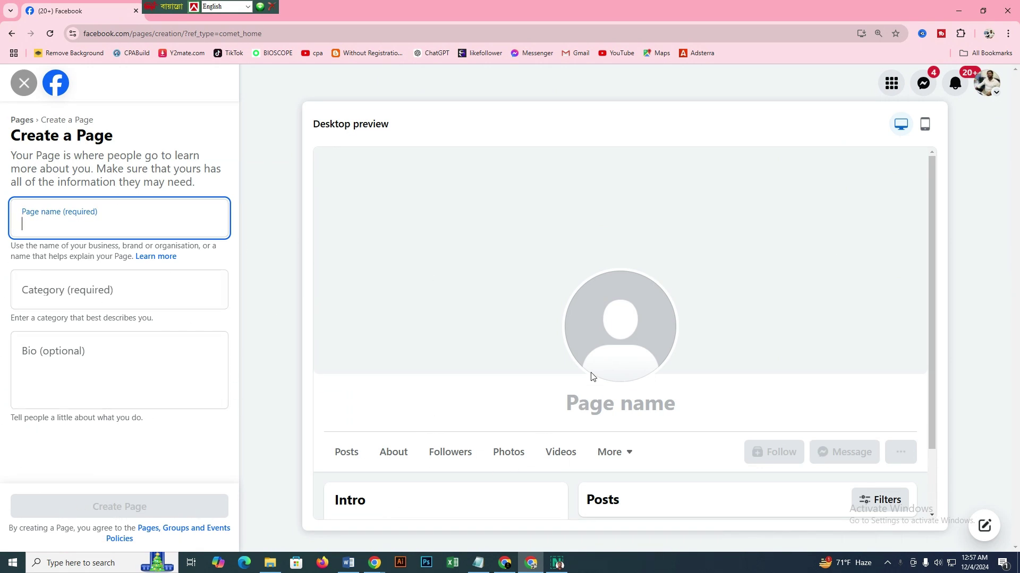
left_click(24, 83)
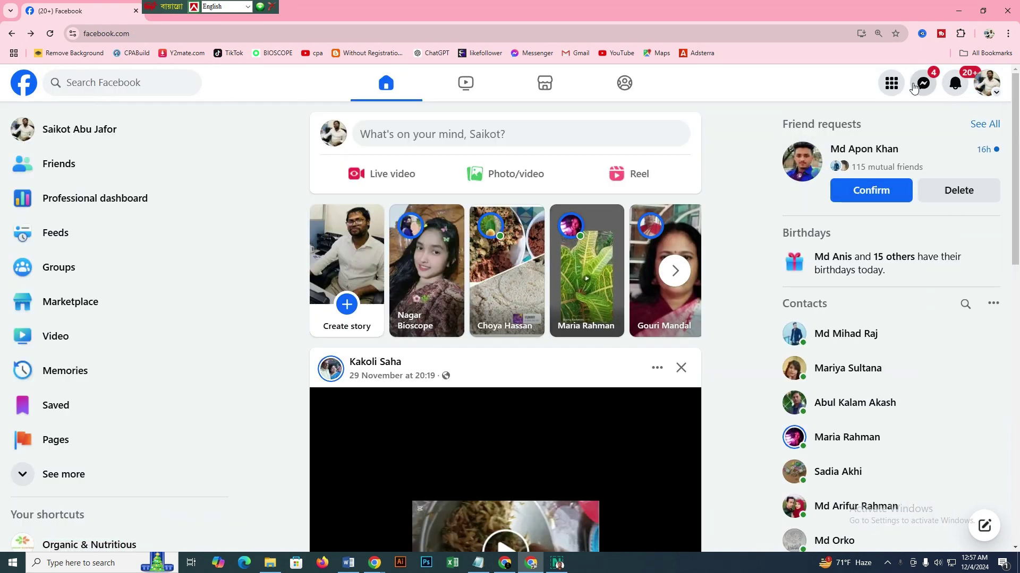
Go to Pages from the menu, dismiss the create dialog, and reopen Pages from the sidebar
left_click(891, 83)
scroll(690, 398, "down", 5)
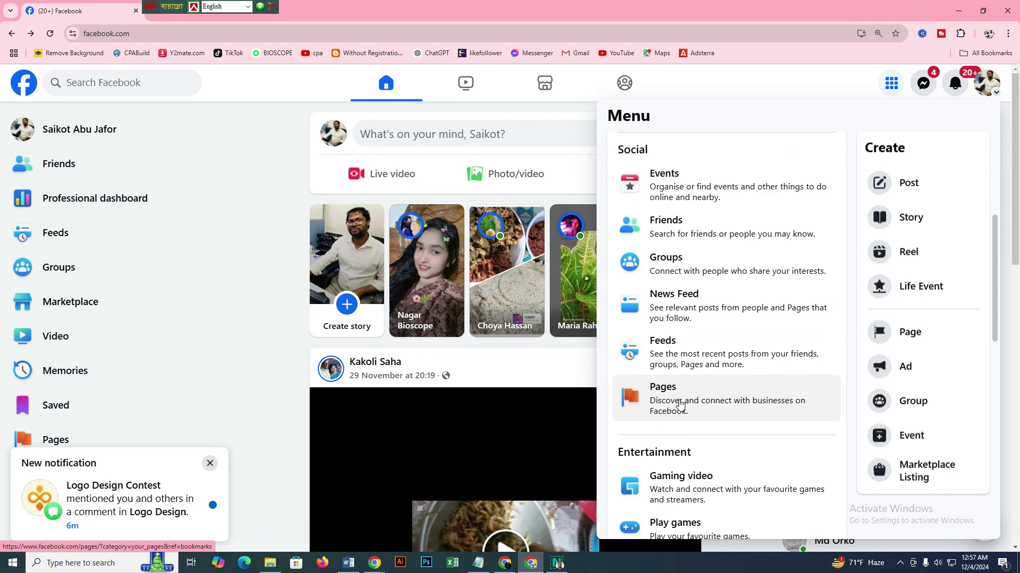
left_click(670, 409)
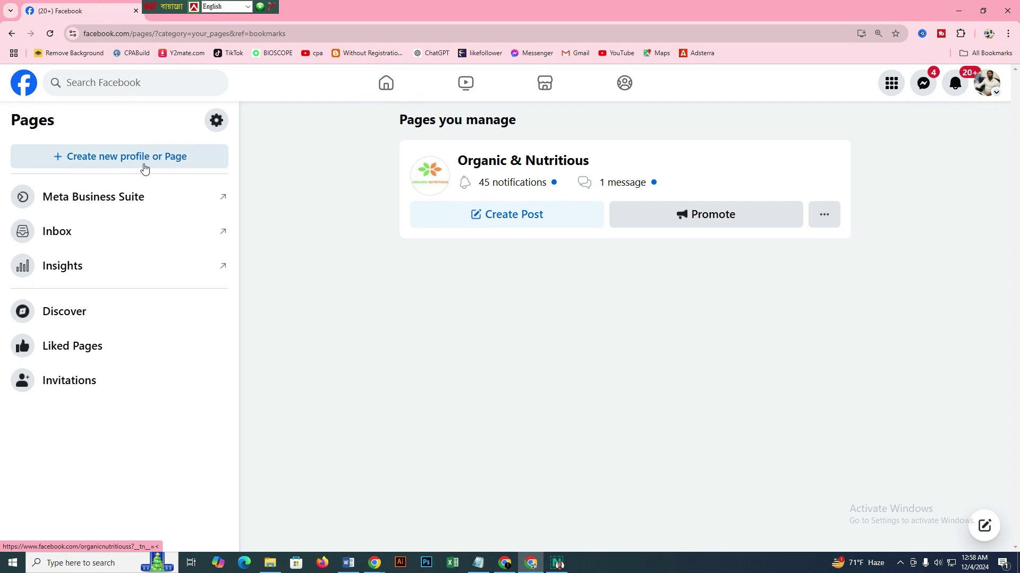
left_click(174, 157)
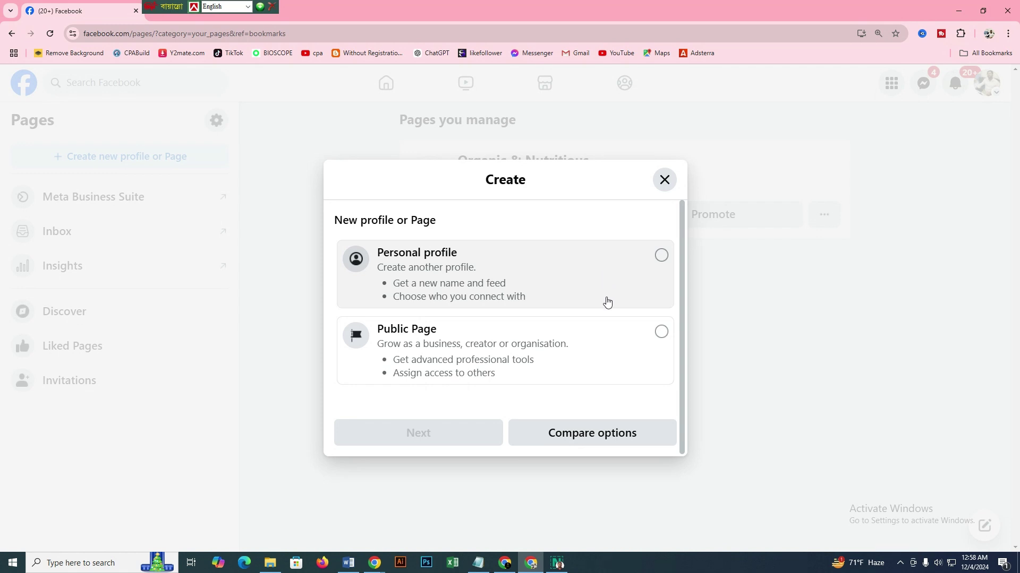
left_click(663, 182)
left_click(11, 34)
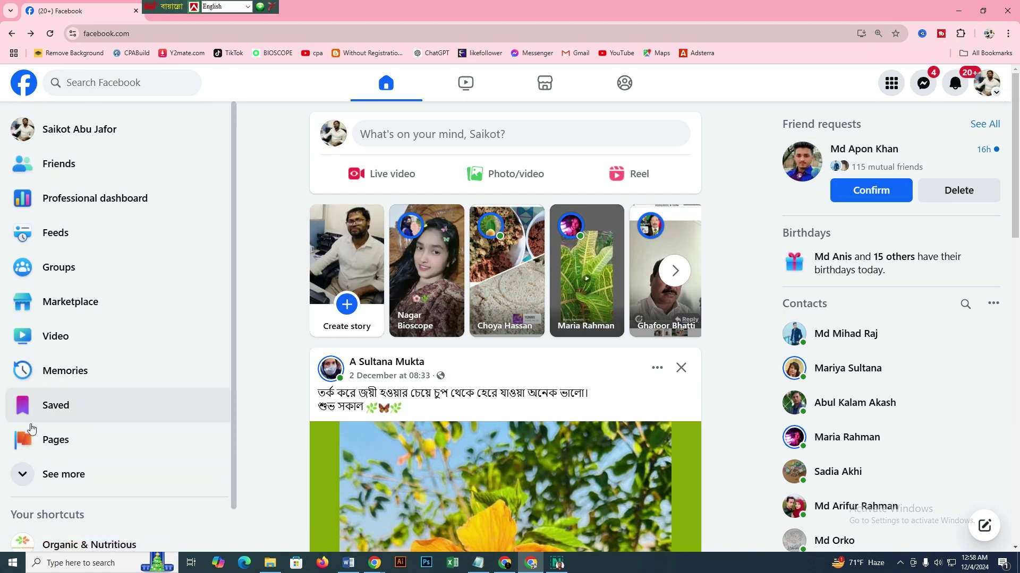
left_click(52, 441)
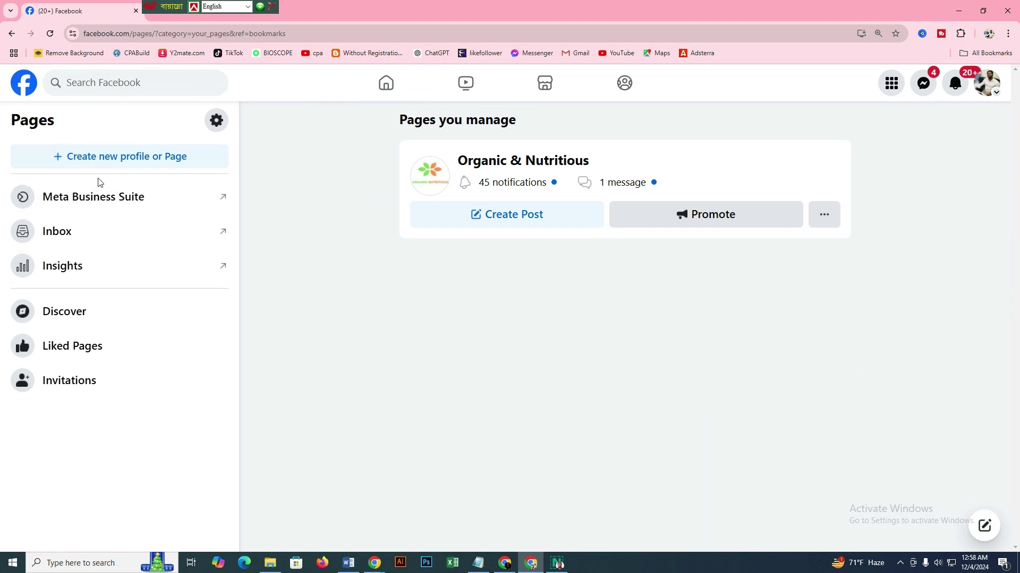
Choose Public Page as the new profile type and continue to the Create new Page introduction
left_click(175, 159)
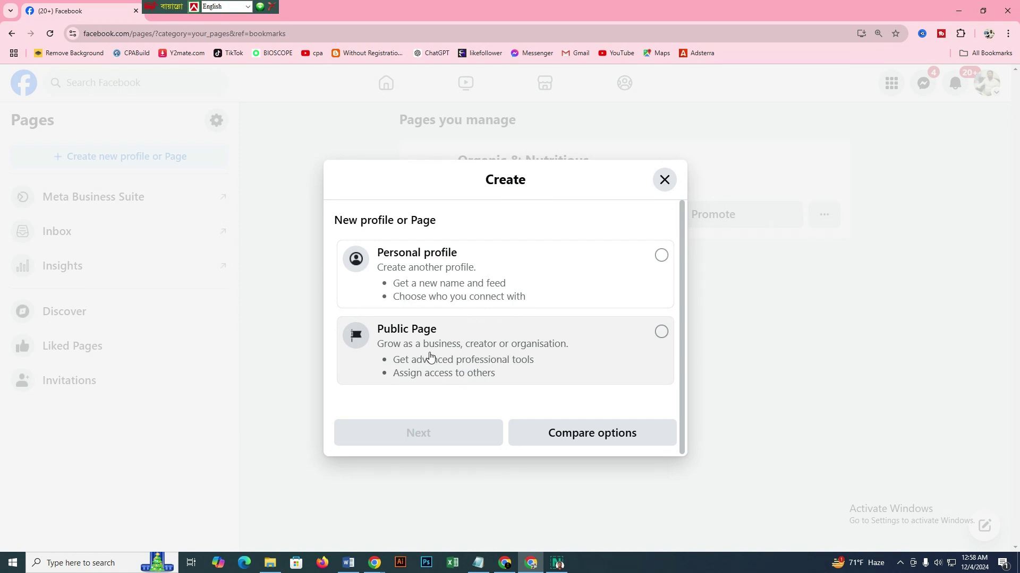
left_click(662, 332)
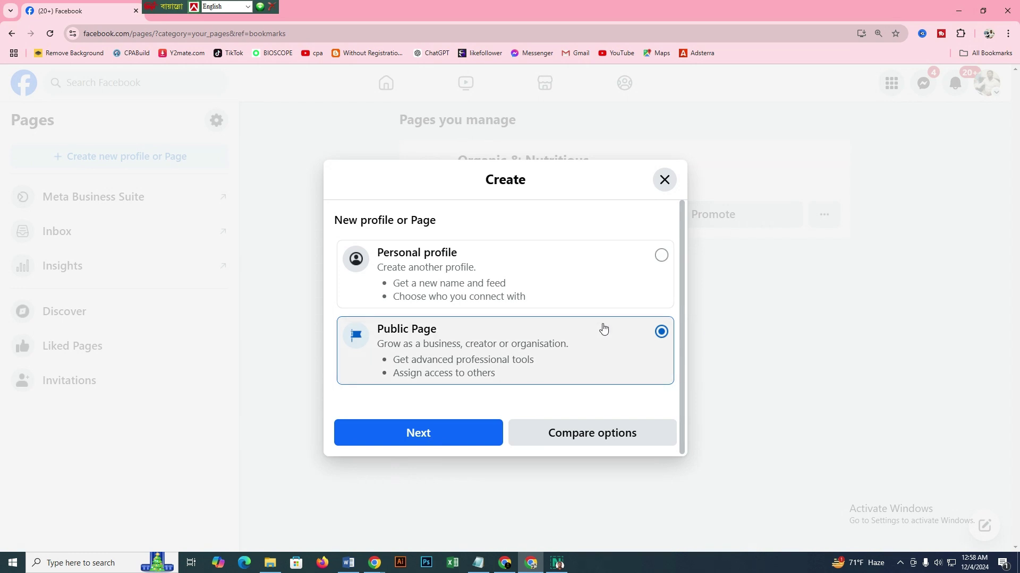
left_click(424, 434)
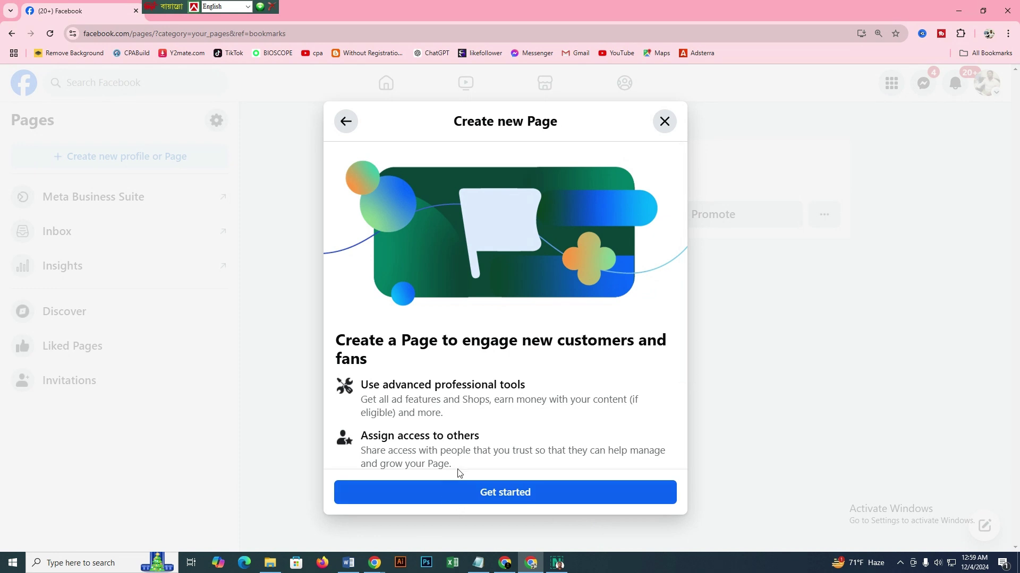
Get started on the new Page to reach the blank name, category and bio form
left_click(511, 495)
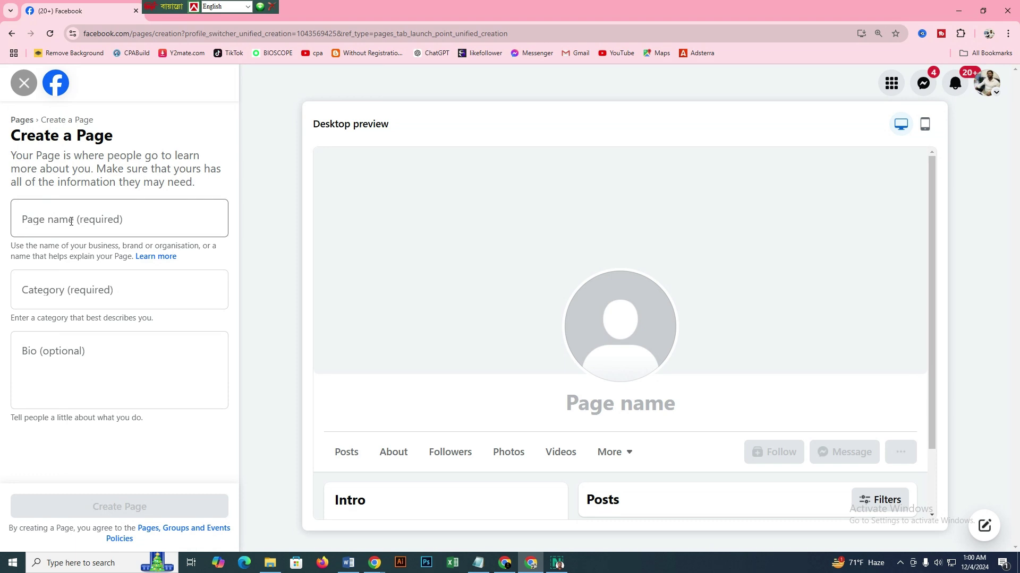
Name the Page 'Update News BD', correcting the lowercase 'bD'
left_click(114, 219)
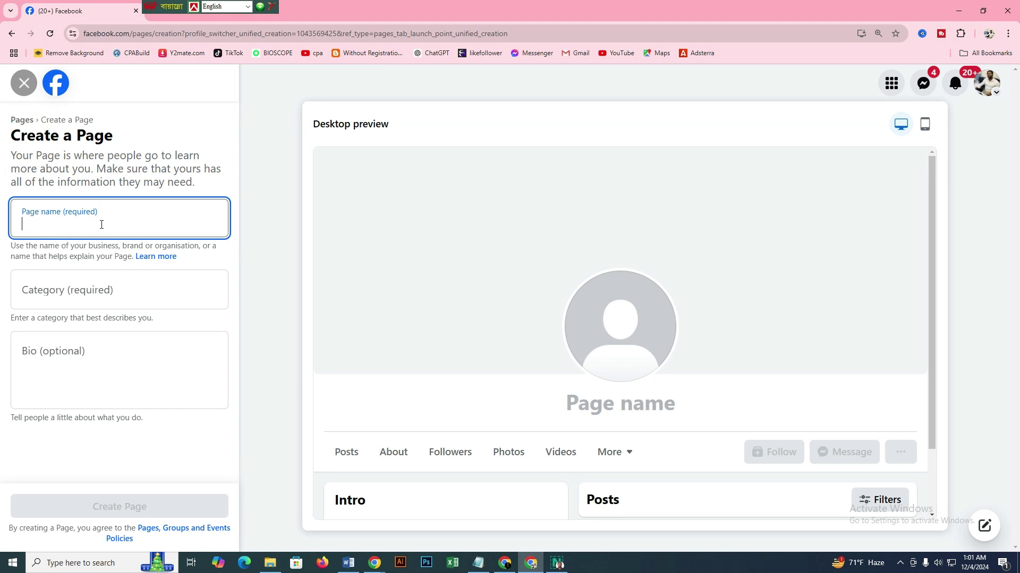
type("Update")
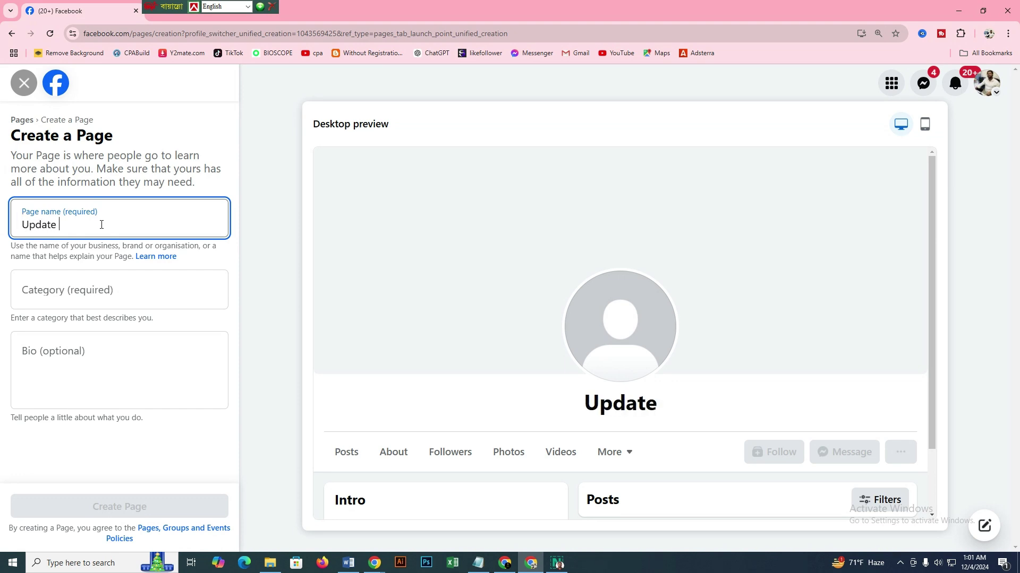
type(" News b")
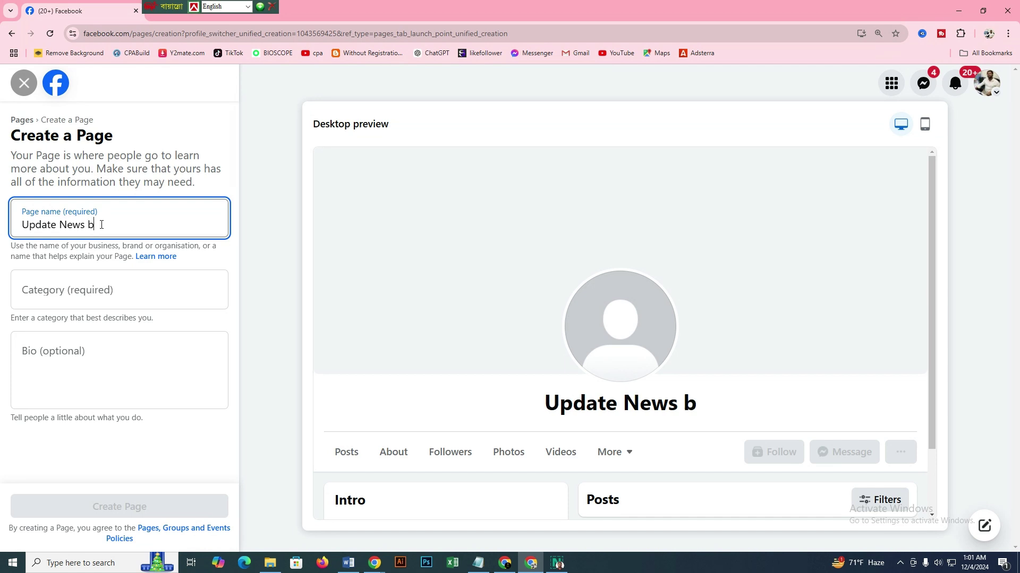
type("D")
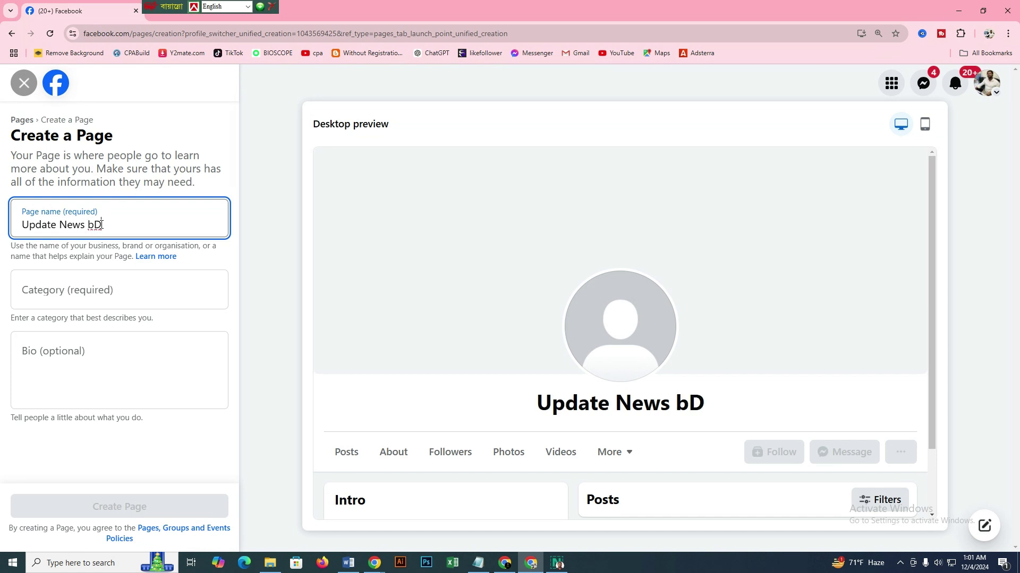
key("BackSpace")
key("BackSpace")
type("BD")
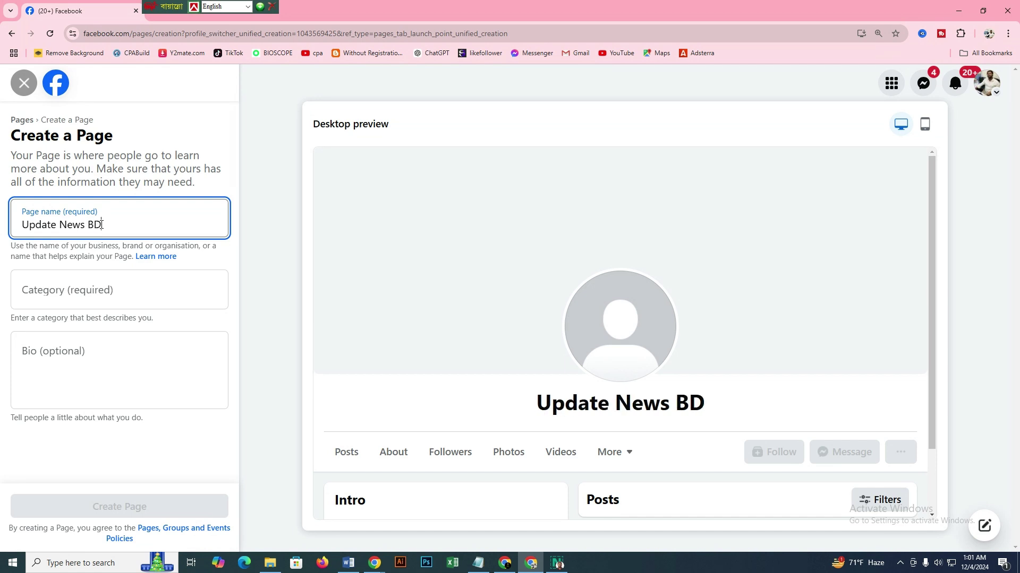
Add News & media website, Media/news company and Magazine as the Page categories
left_click(62, 291)
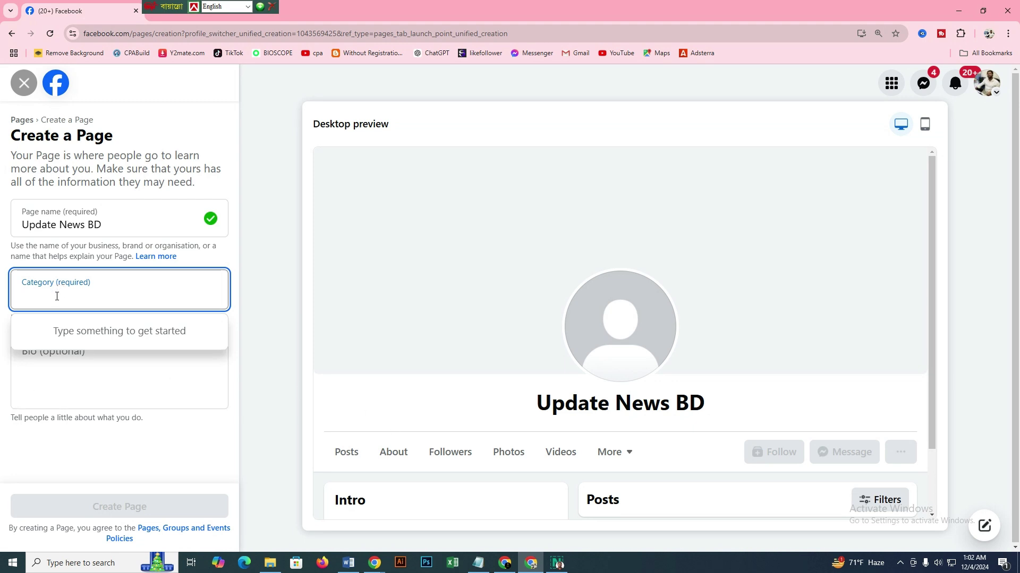
type("news")
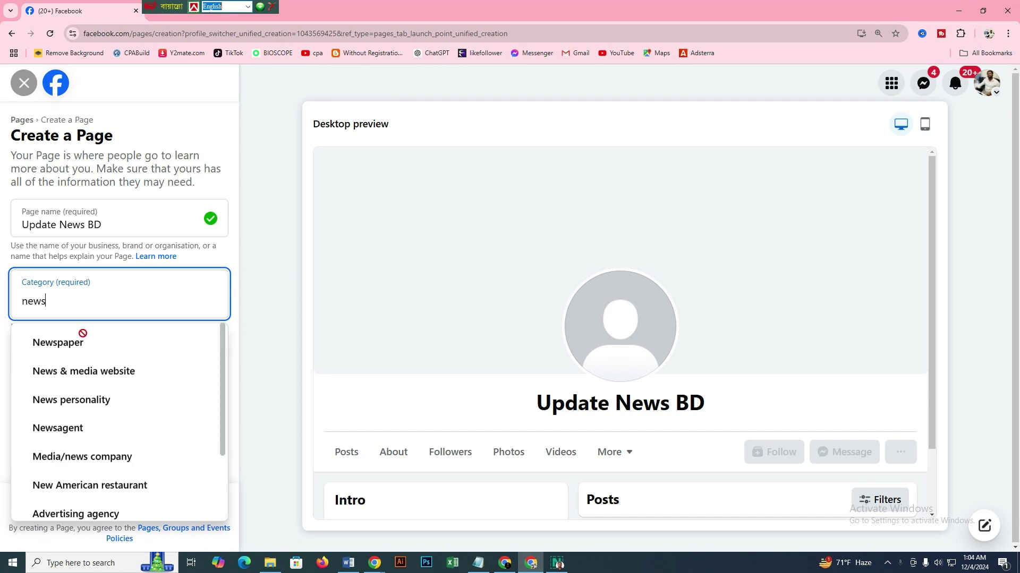
scroll(85, 417, "down", 2)
scroll(88, 417, "up", 2)
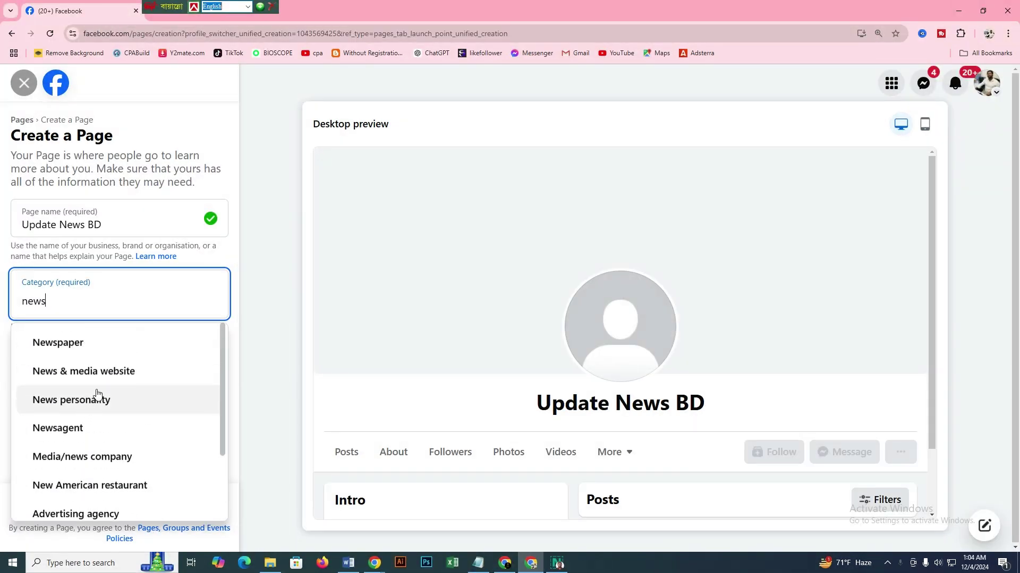
left_click_drag(72, 366, 77, 342)
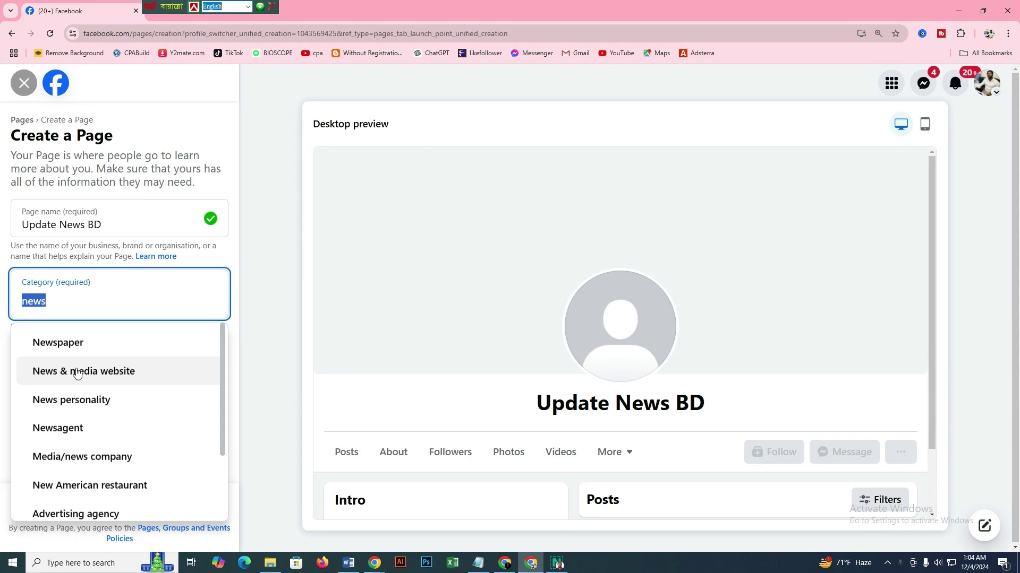
left_click(78, 372)
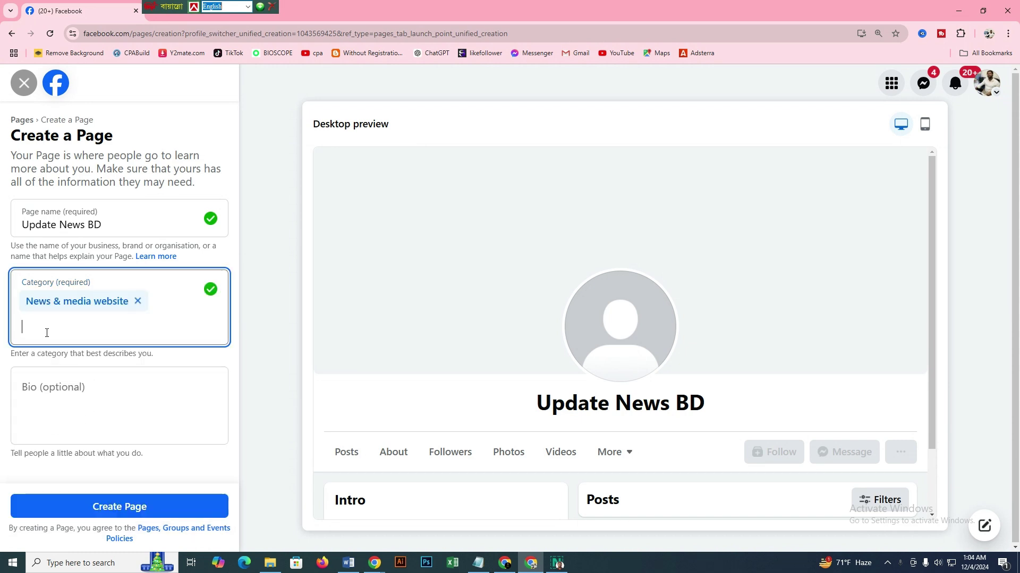
type("news")
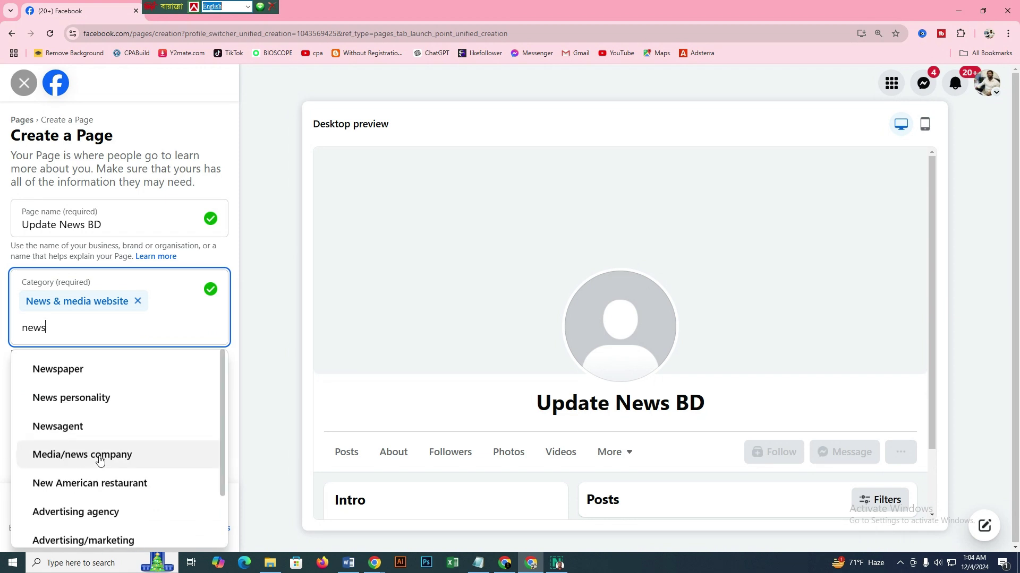
left_click(100, 460)
type("news")
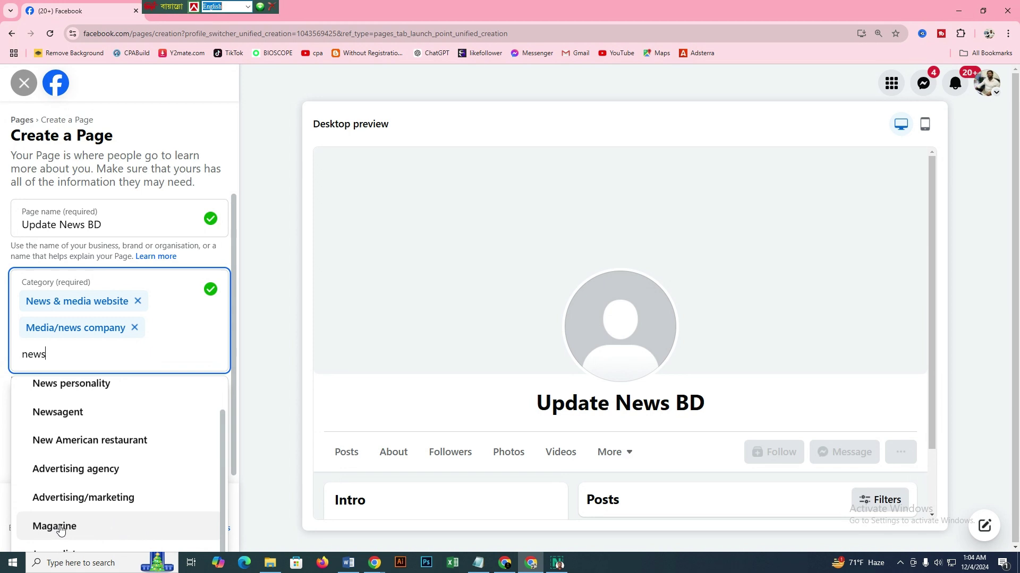
left_click(54, 526)
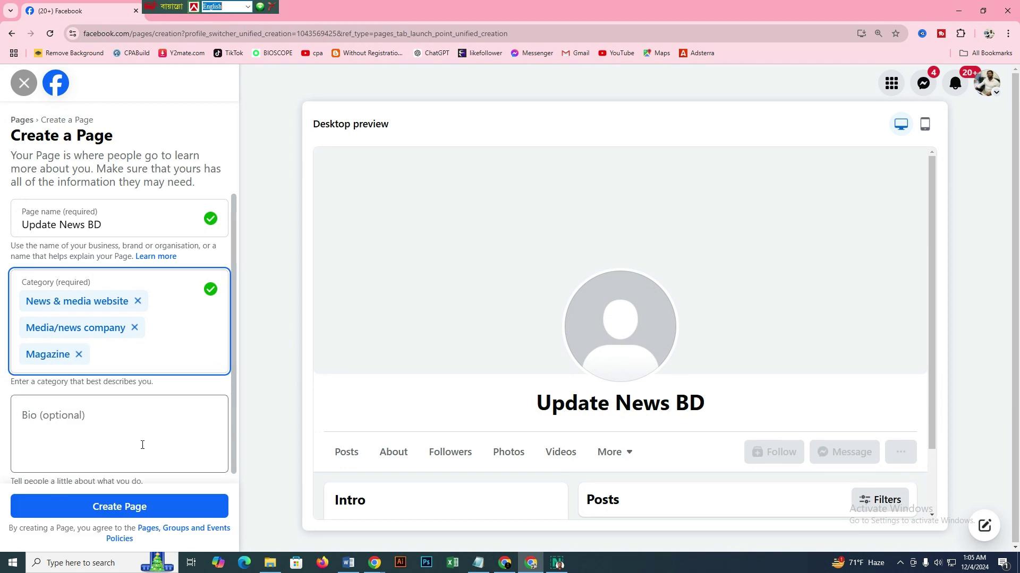
left_click(79, 416)
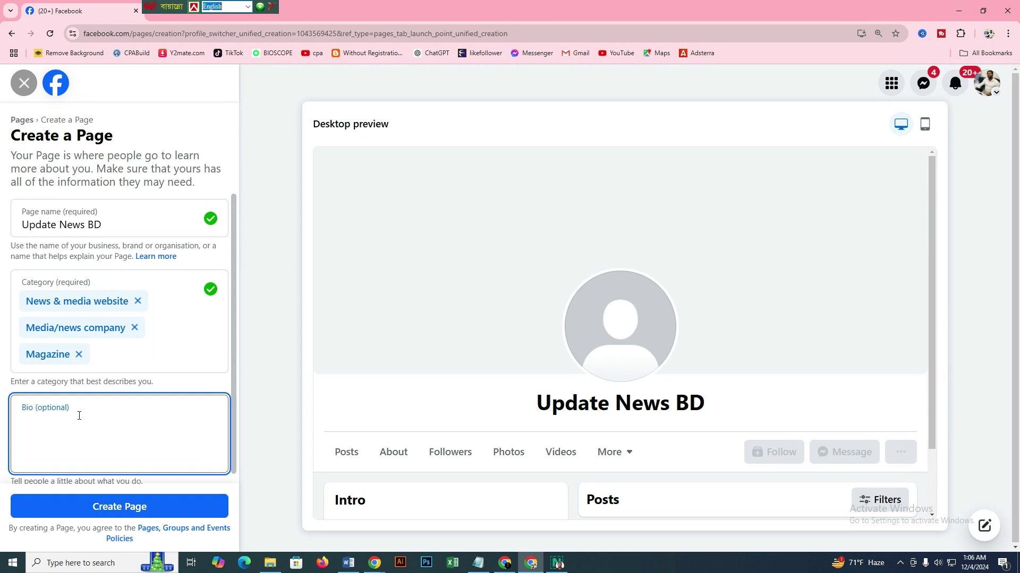
Enter 'welcome update news BD' as the Page bio
type("welcome update news BD")
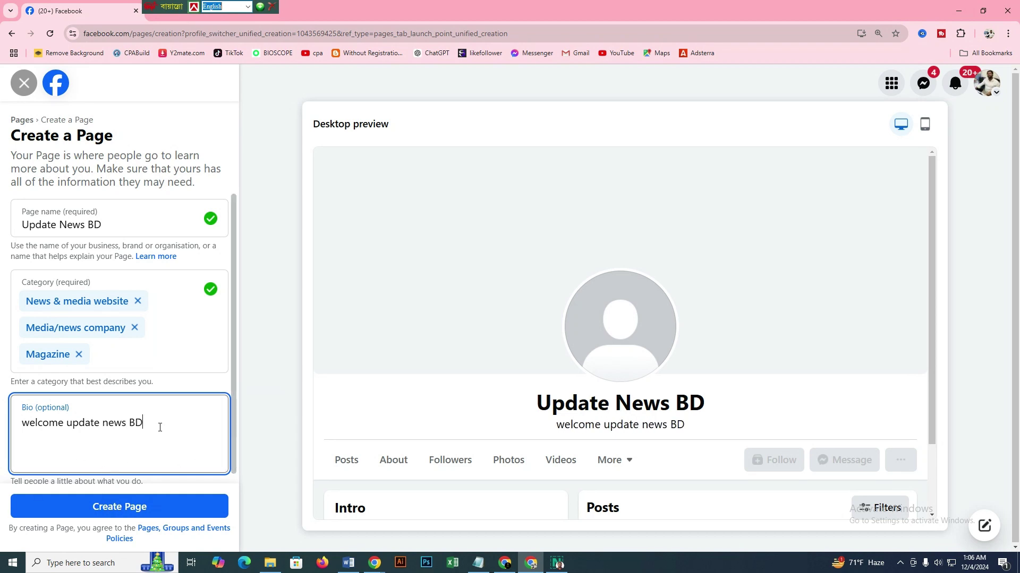
Create the Update News BD page and scroll the preview on the contact-details step
left_click(132, 508)
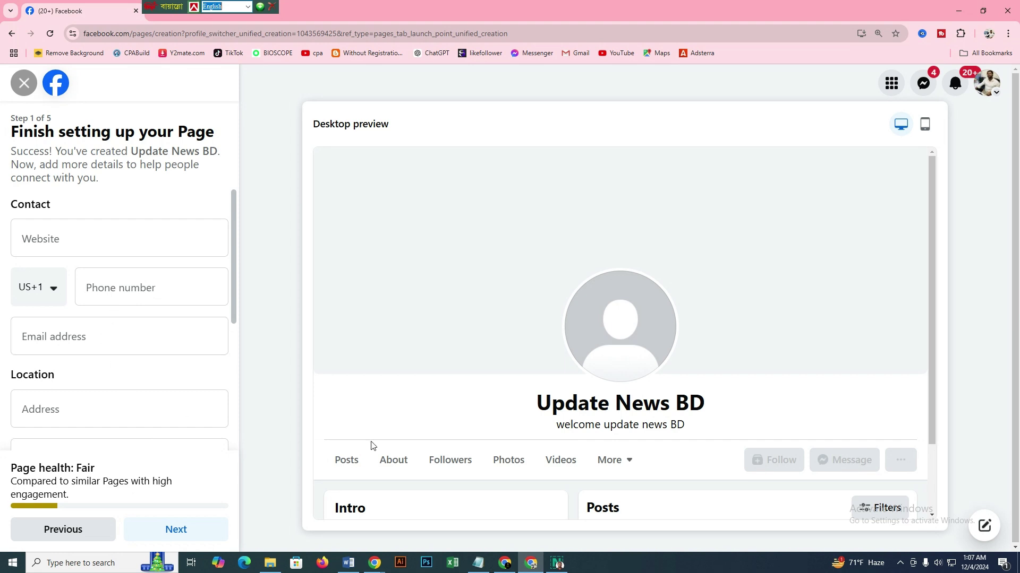
scroll(619, 353, "down", 2)
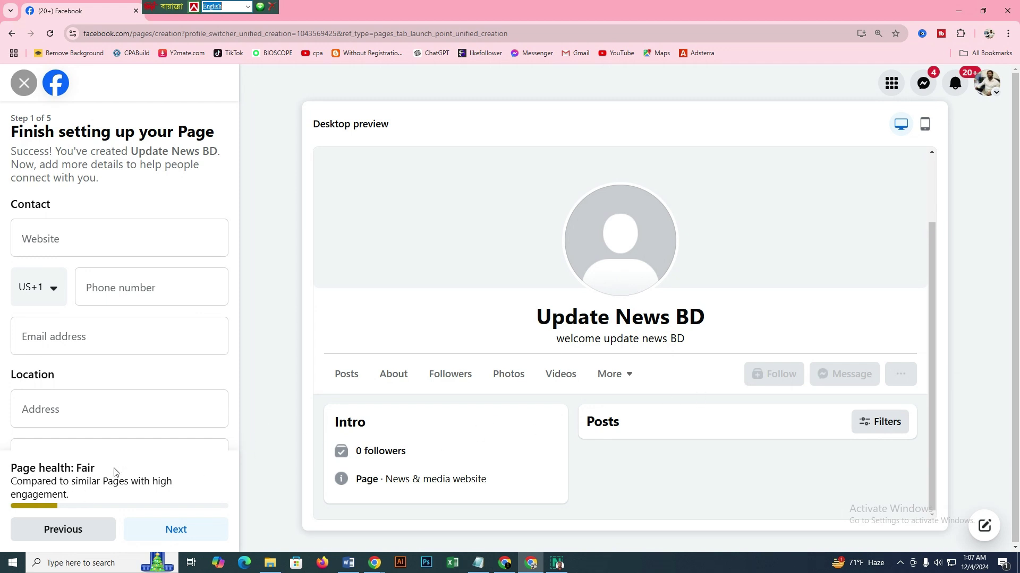
Change the phone country code from US+1 to Bangladesh BD+880
left_click(49, 243)
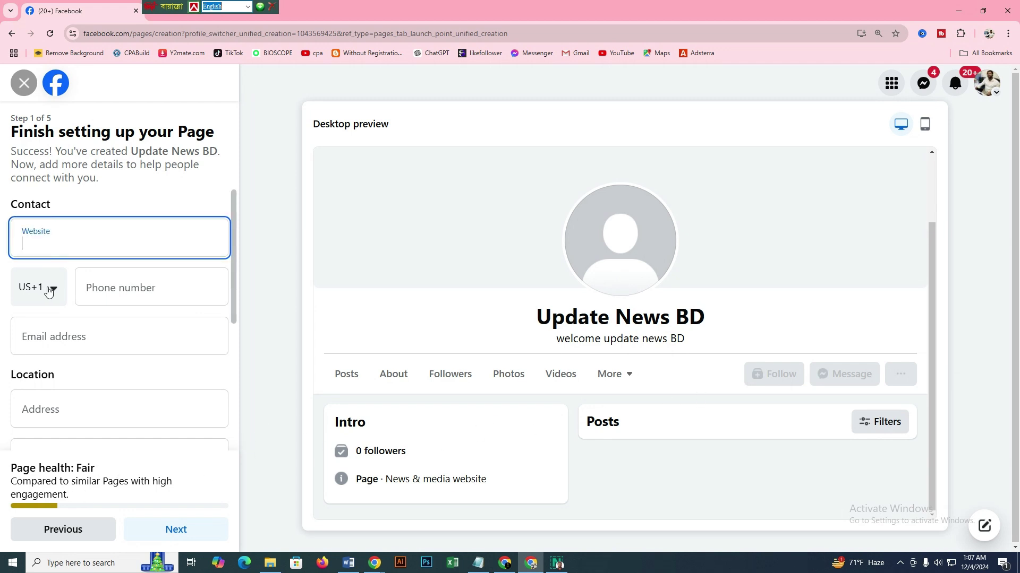
left_click(49, 289)
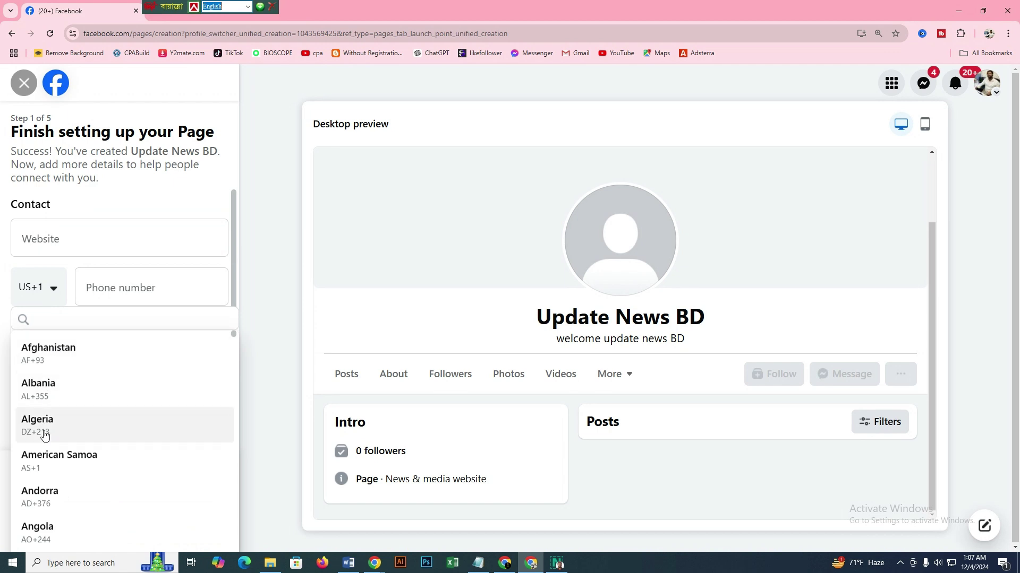
scroll(88, 441, "down", 3)
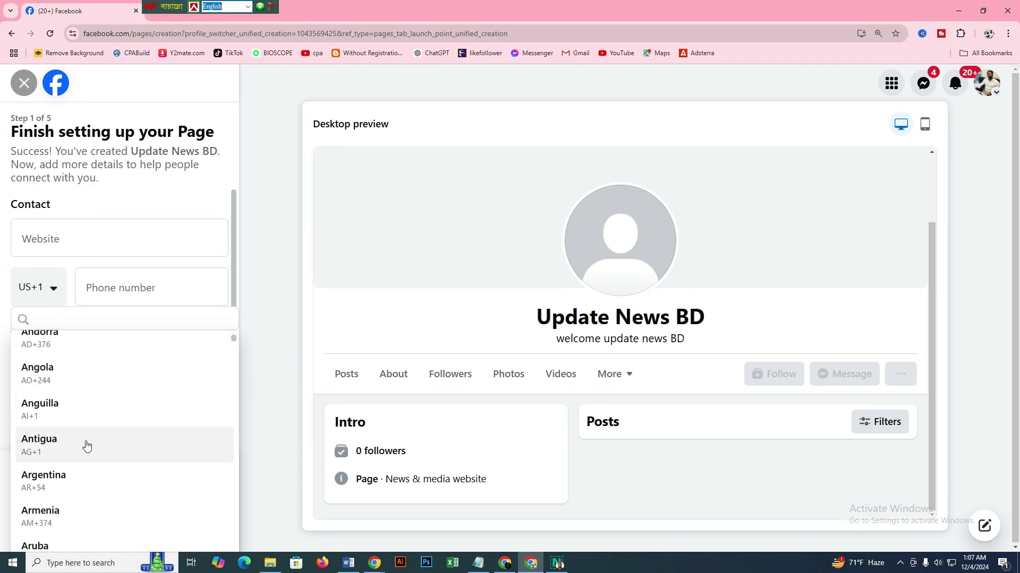
scroll(86, 445, "down", 8)
scroll(83, 422, "up", 2)
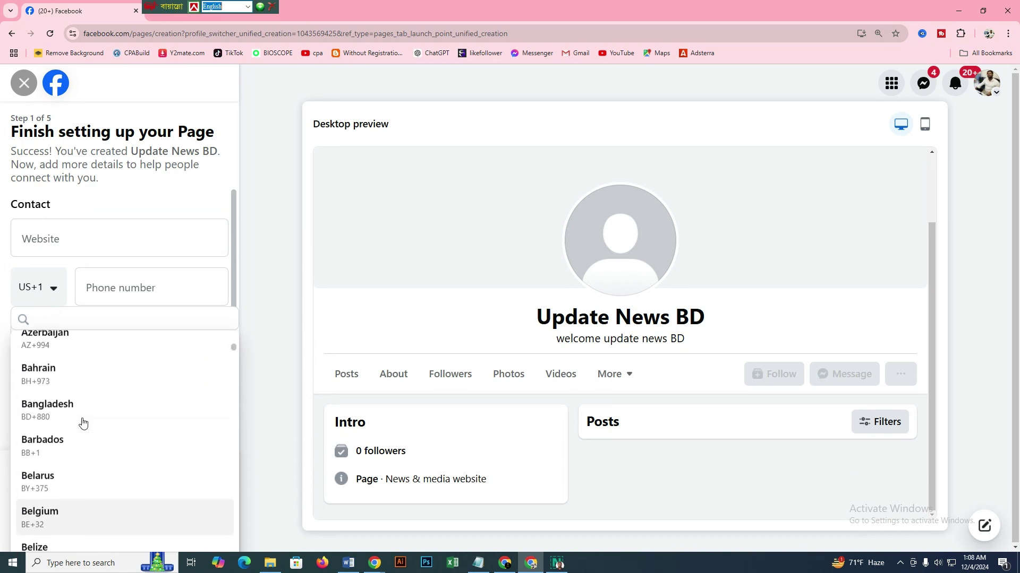
left_click(83, 420)
Enter the contact phone number, skip email and address, and continue to the next step
left_click(126, 288)
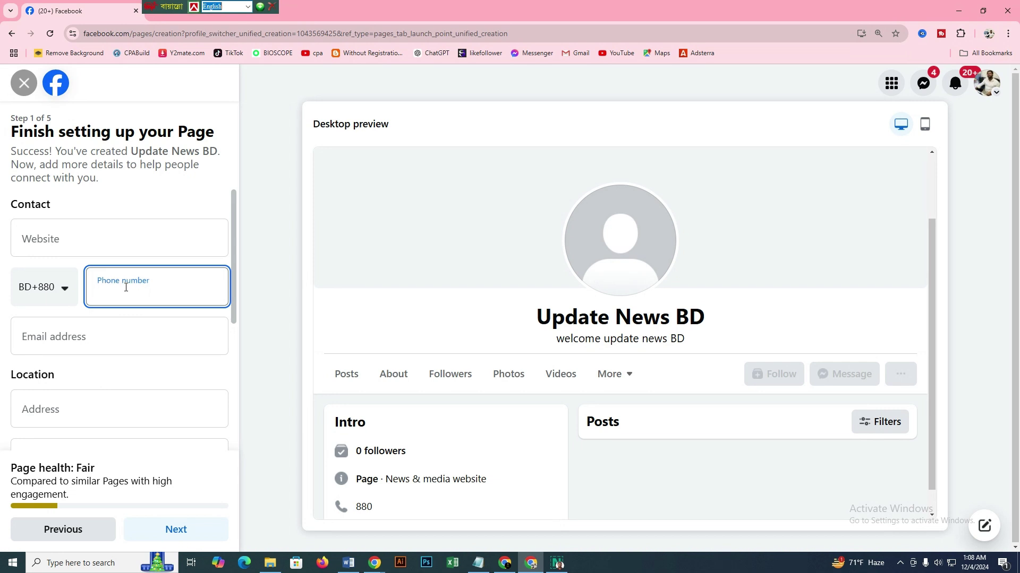
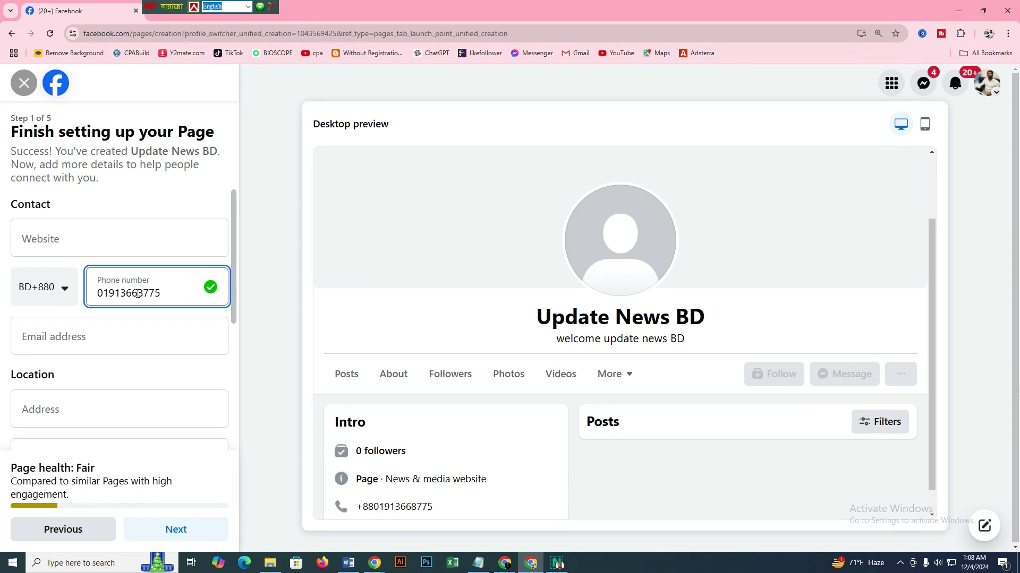
left_click(108, 340)
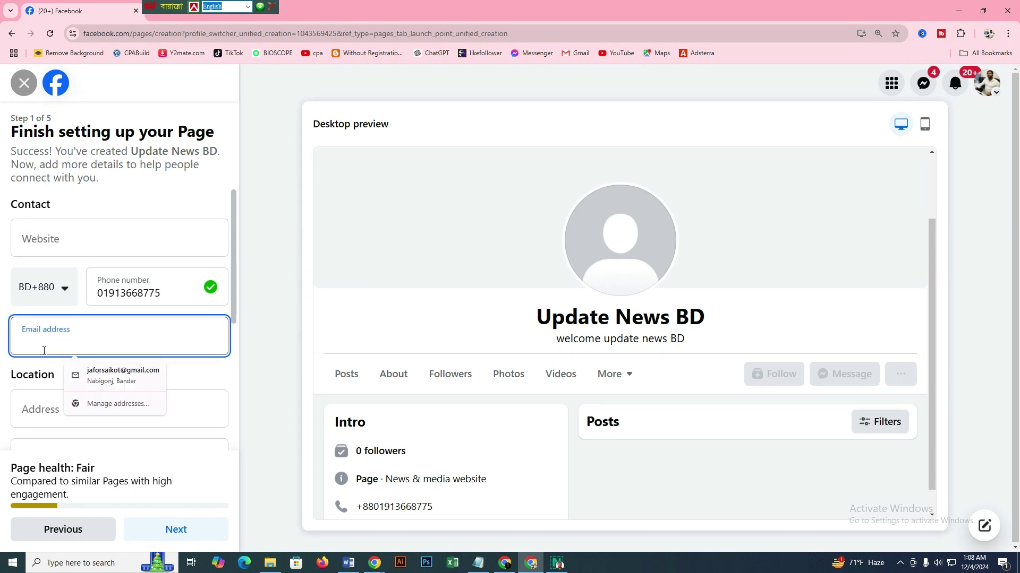
left_click(31, 411)
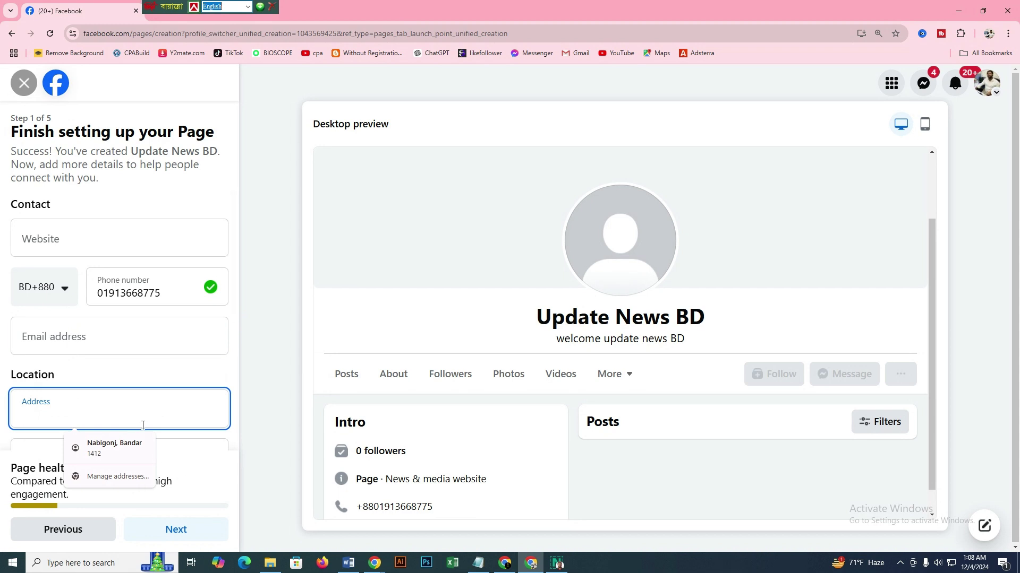
left_click(191, 538)
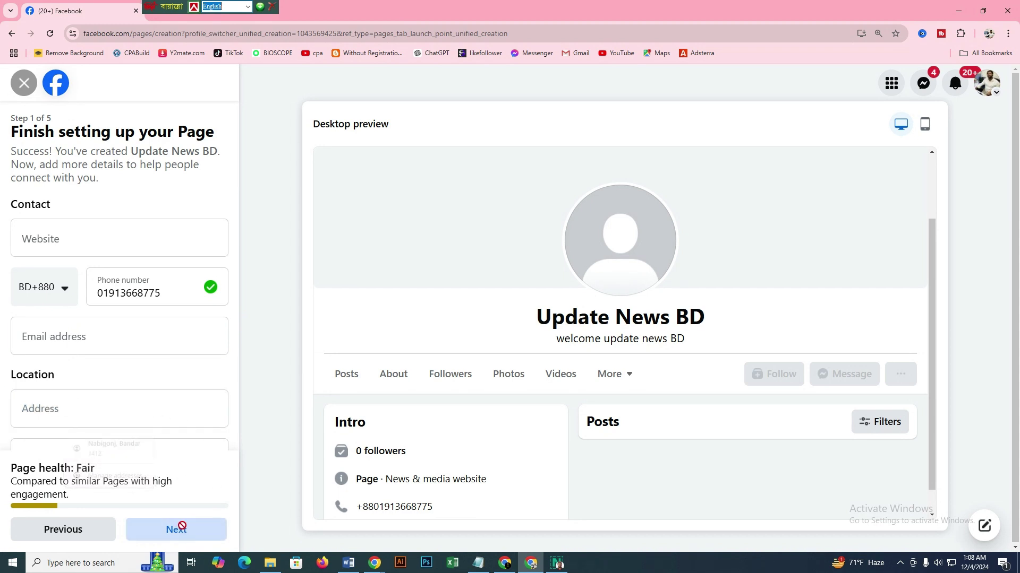